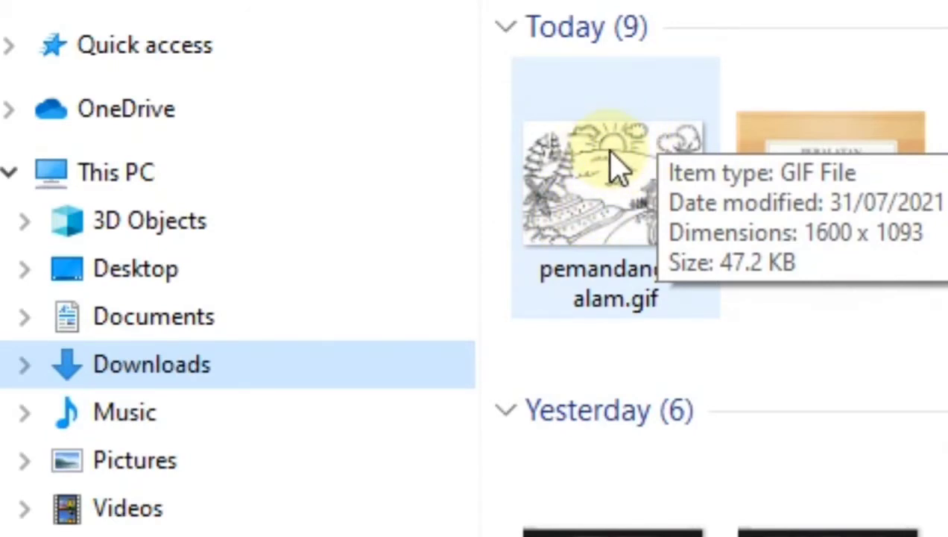
Open pemandangan alam.gif from Downloads for editing in Paint, and close it again.
right_click(581, 197)
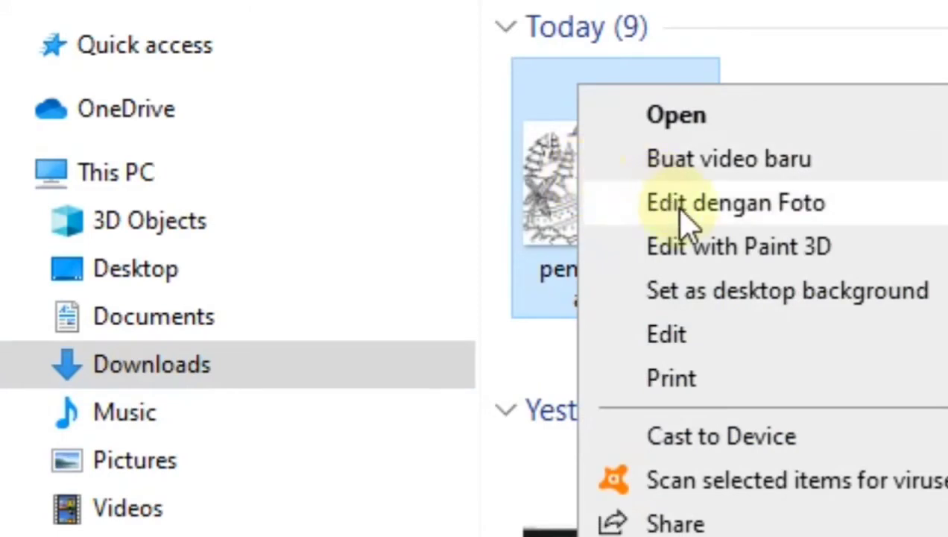
click(714, 344)
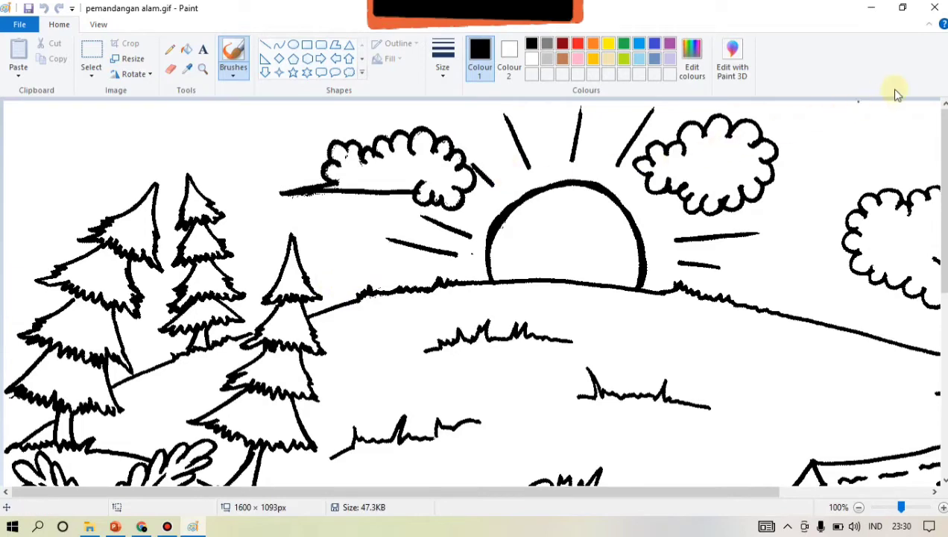
click(937, 9)
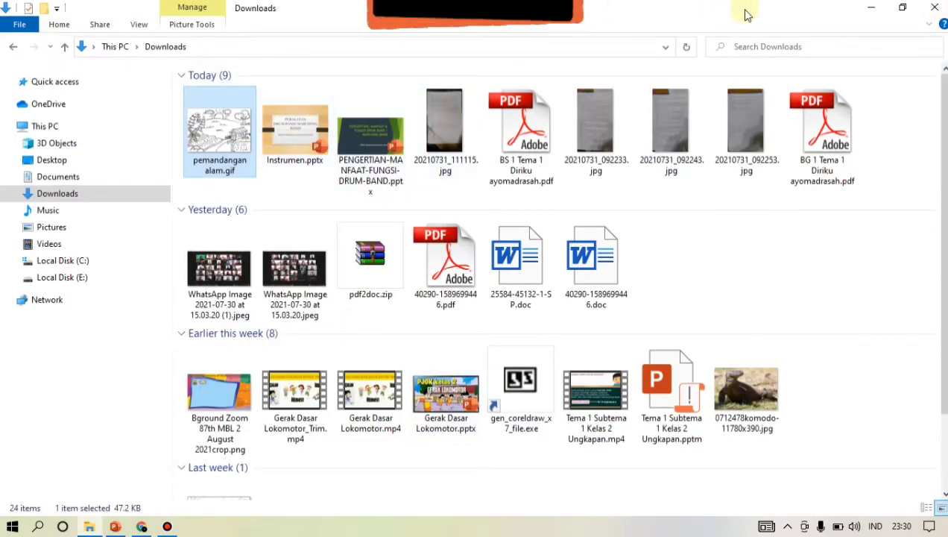
Minimize the Downloads folder and the browser windows to reach the desktop.
click(870, 6)
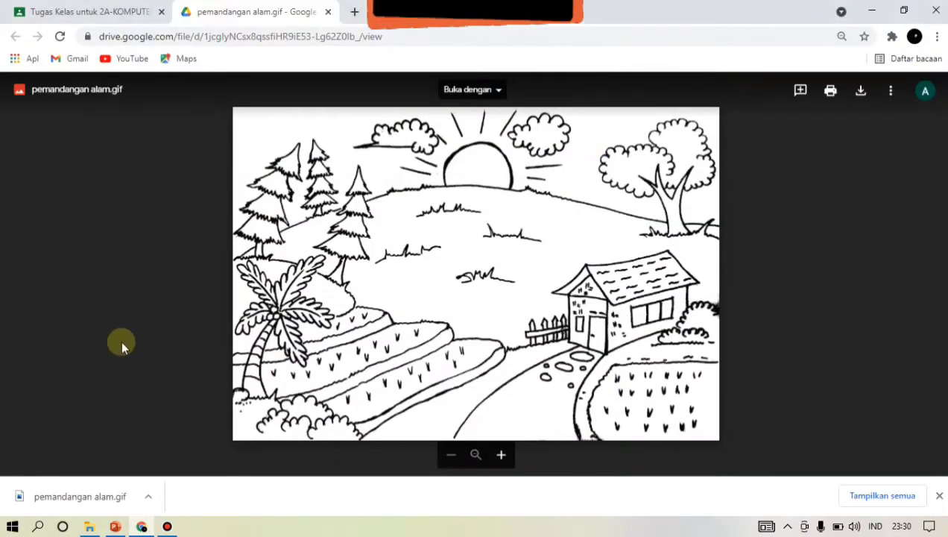
click(874, 10)
click(874, 9)
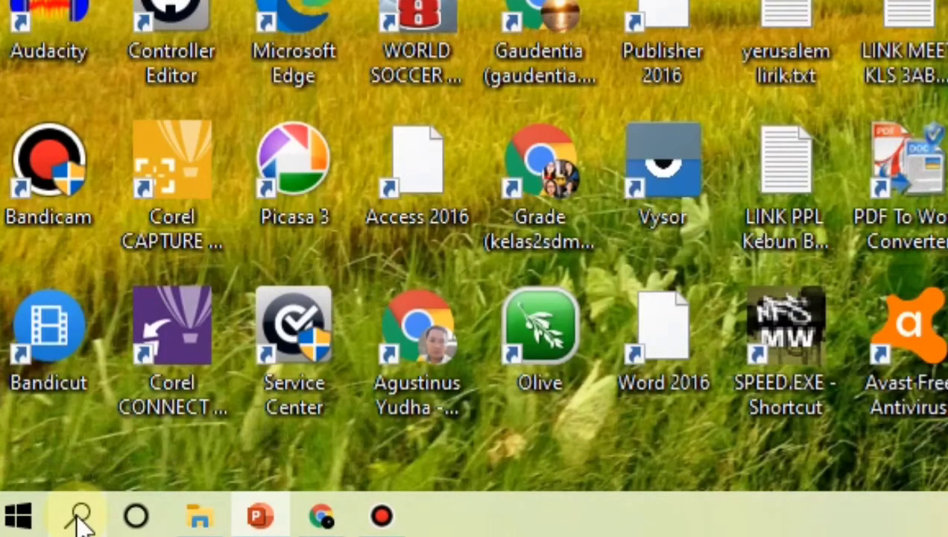
Search Windows for "paint".
click(81, 516)
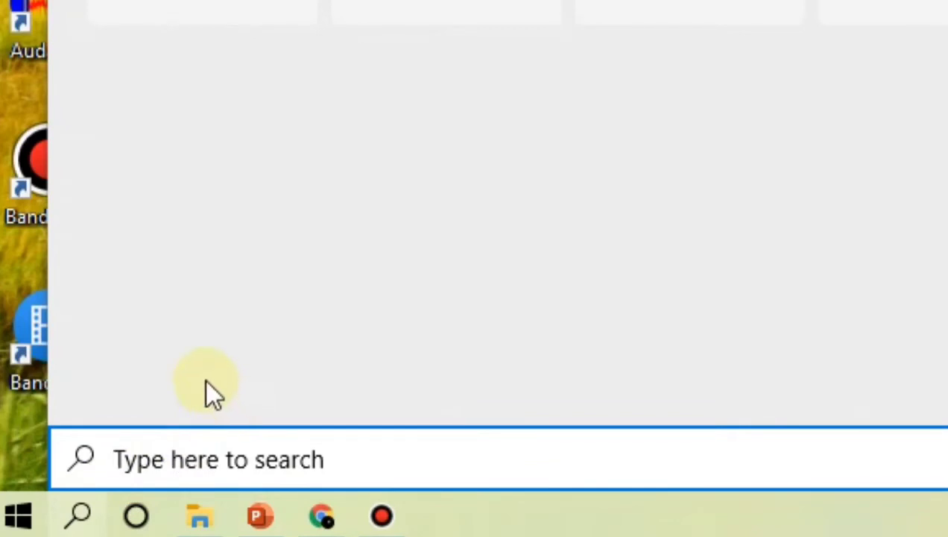
text(pa)
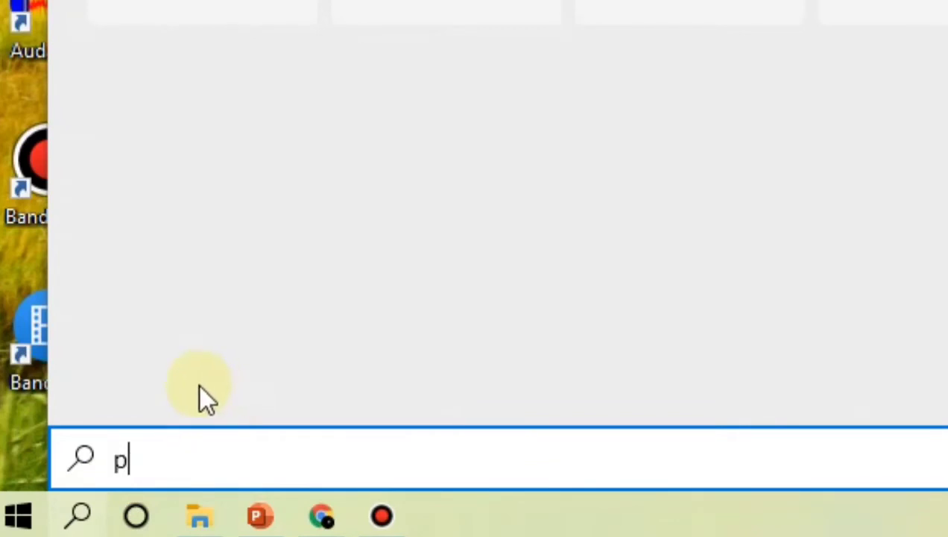
text(int)
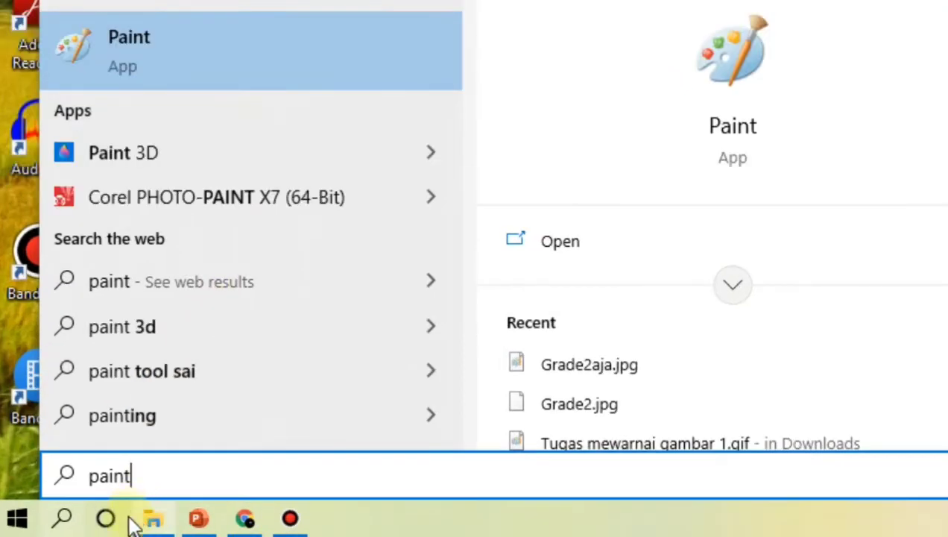
Launch Paint from the Windows Accessories folder in the list of installed apps.
click(17, 522)
click(16, 521)
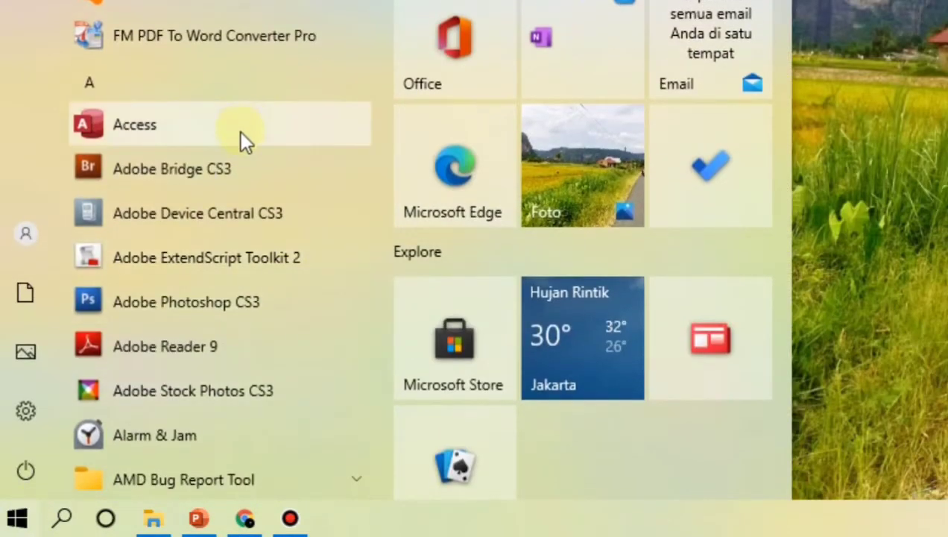
scroll(240, 149, down, 10)
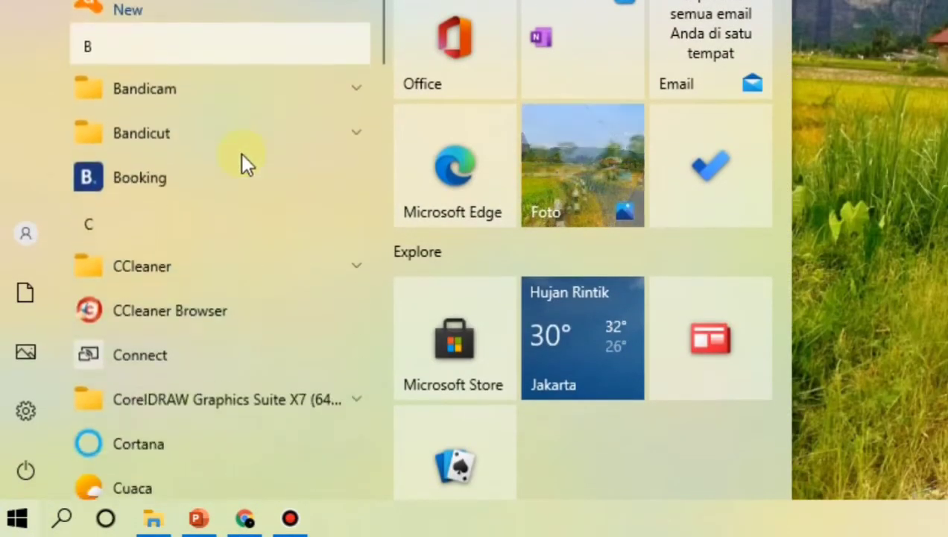
scroll(240, 153, down, 12)
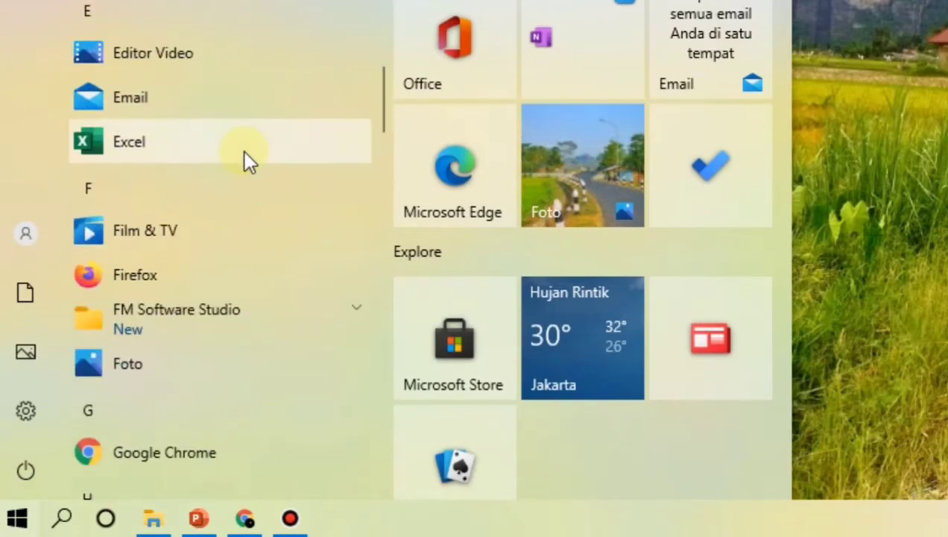
scroll(246, 152, down, 12)
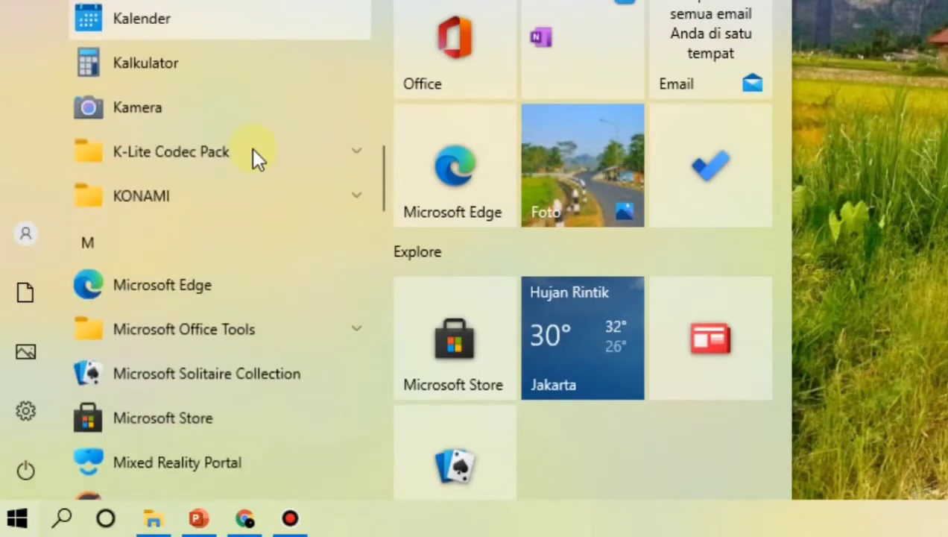
scroll(251, 149, down, 12)
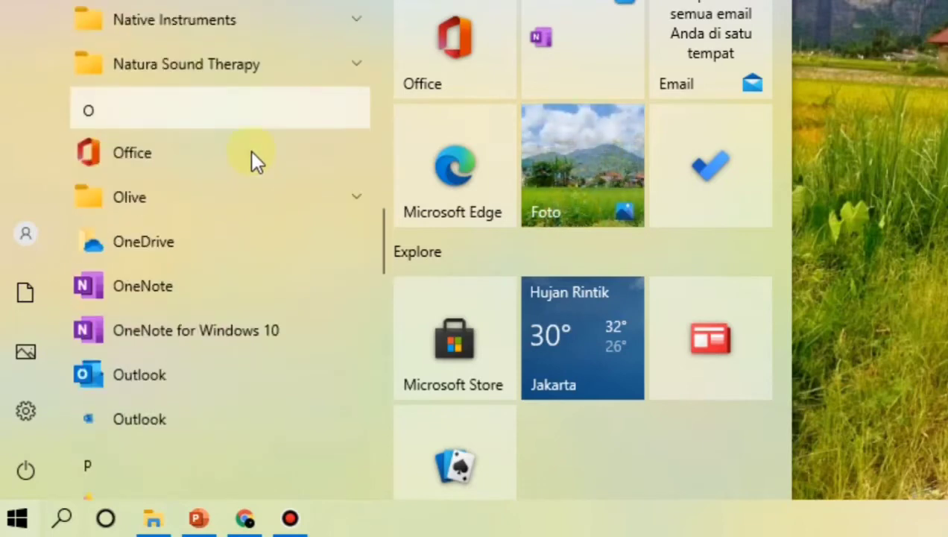
scroll(251, 149, down, 12)
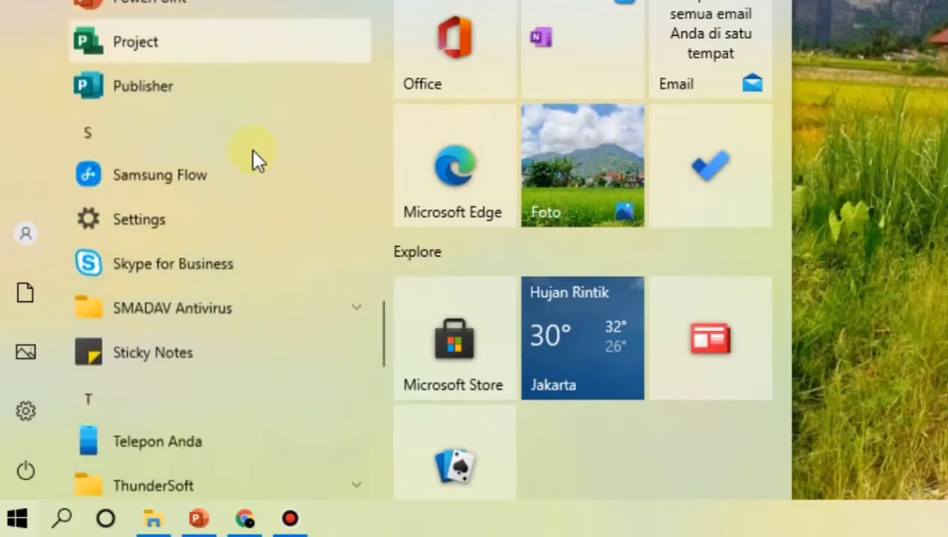
scroll(251, 152, down, 12)
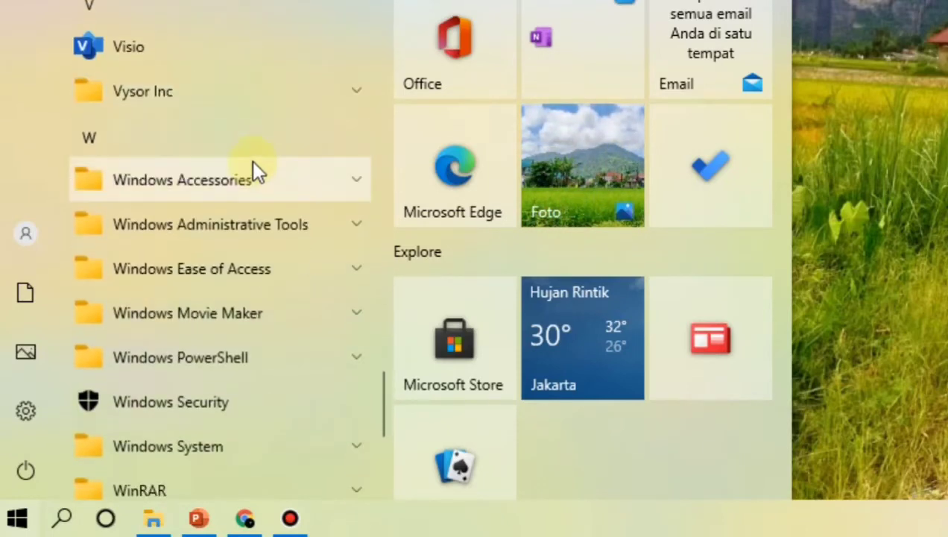
click(302, 180)
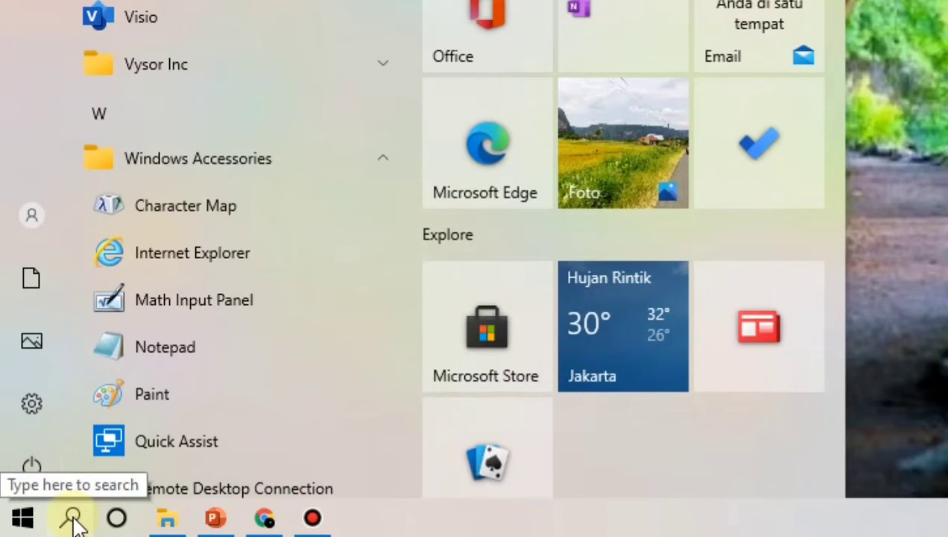
click(203, 398)
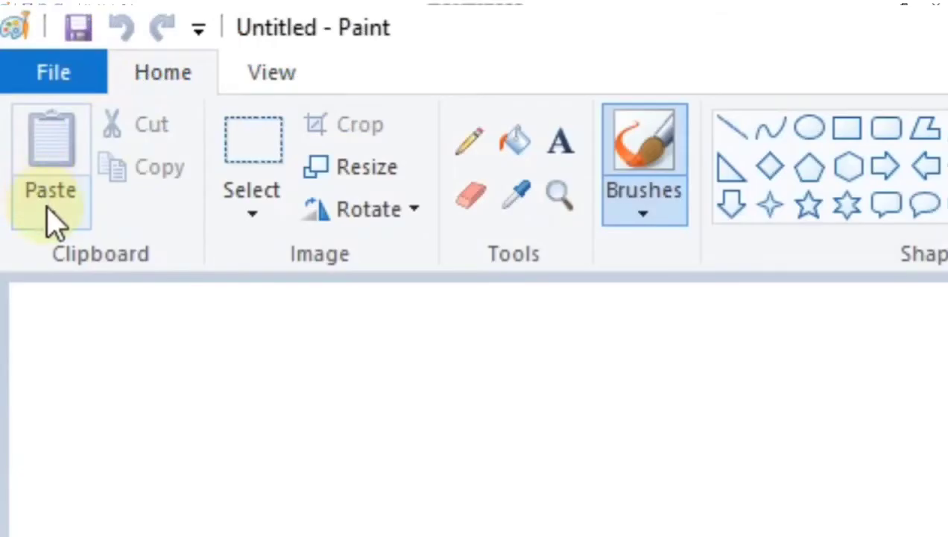
Paste the picture file pemandangan alam.gif from Downloads onto the blank canvas.
click(71, 215)
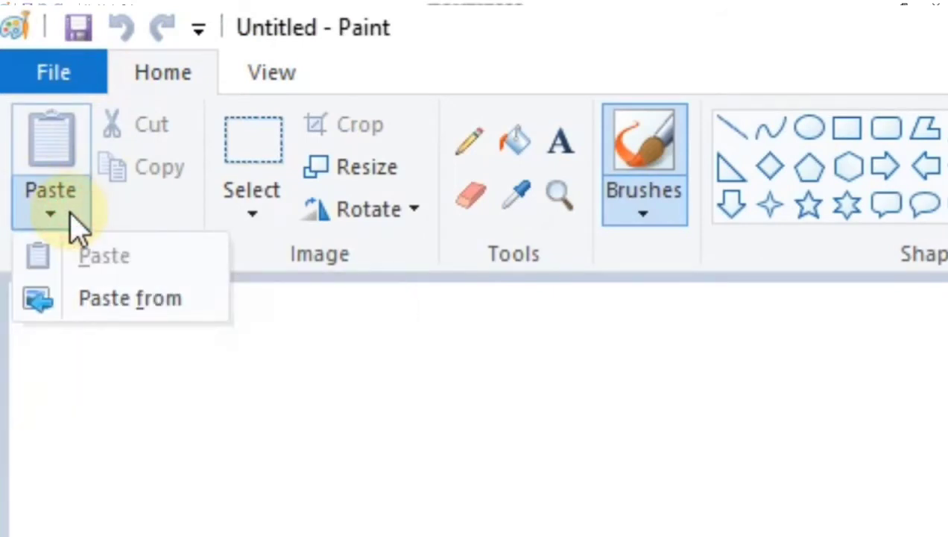
click(125, 305)
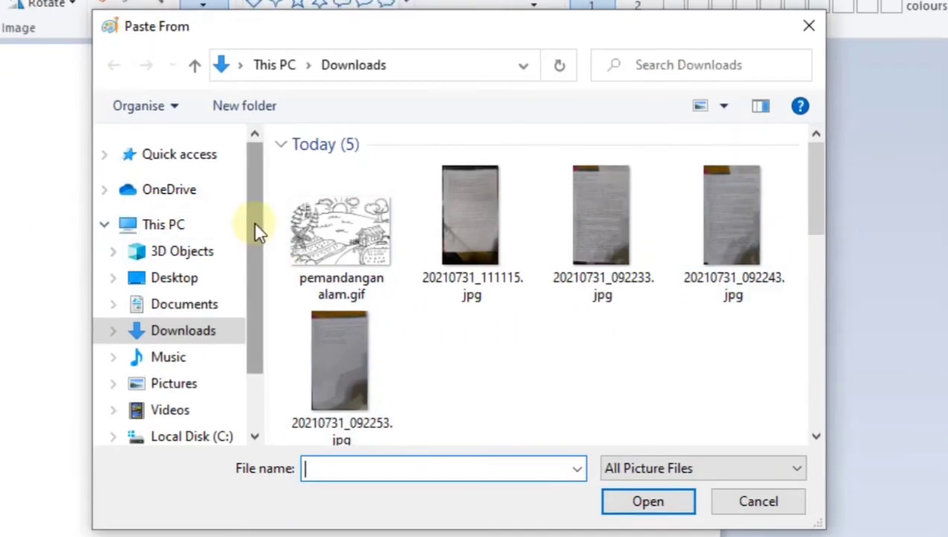
drag(257, 231, 261, 203)
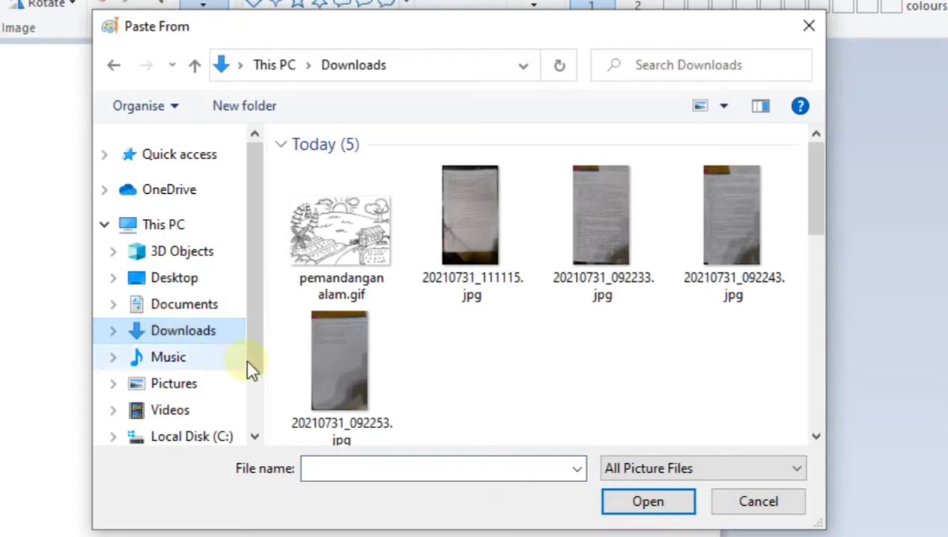
click(347, 240)
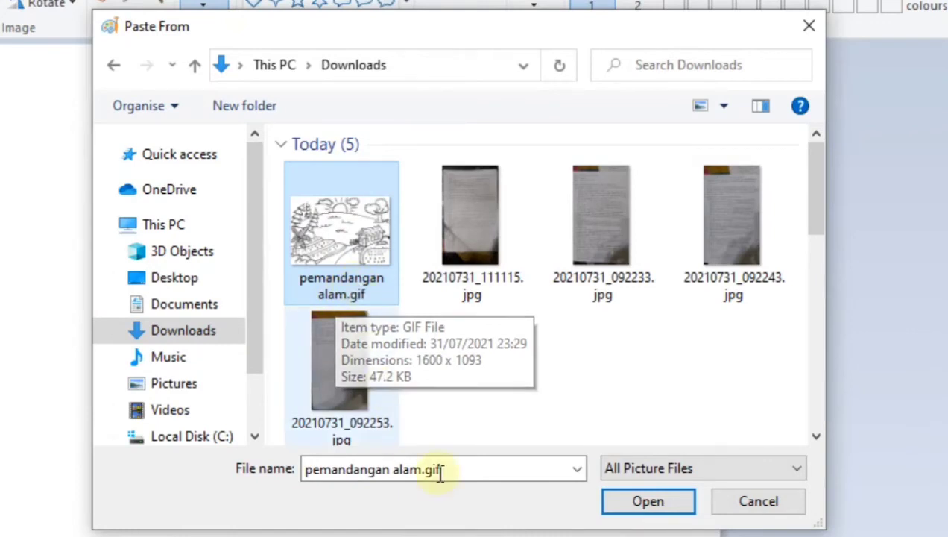
click(648, 501)
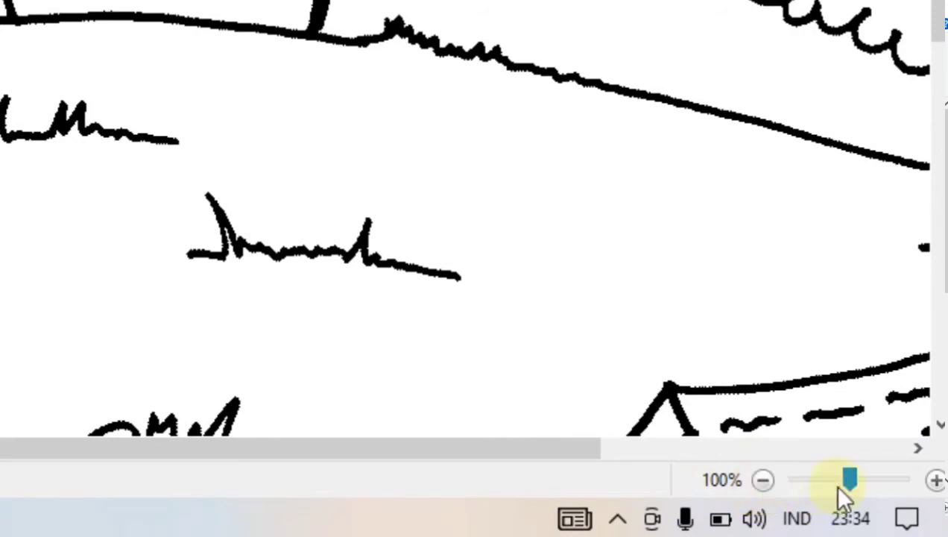
Activate the Fill with colour tool for the landscape drawing.
click(764, 479)
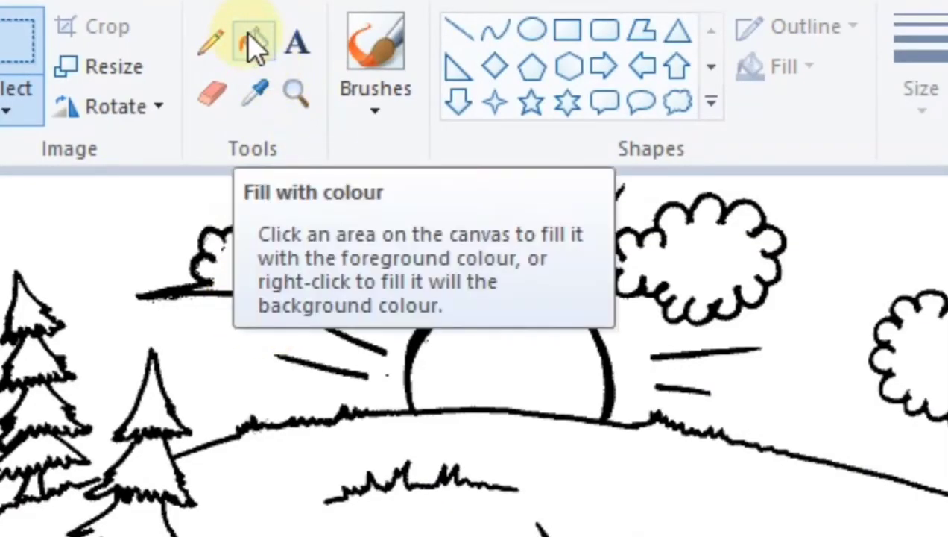
click(253, 46)
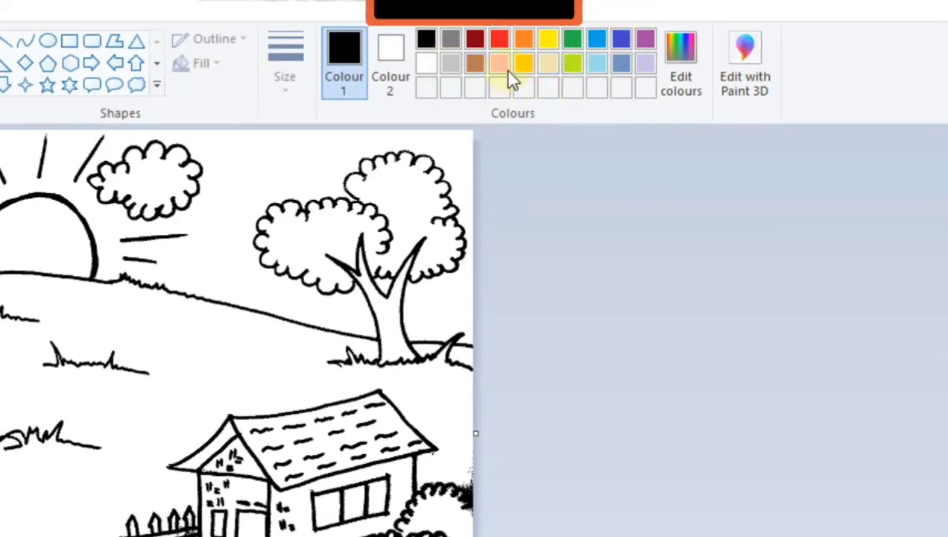
Try mixing a custom green with red 84, green 208 and blue 43 in the colour editor.
click(686, 83)
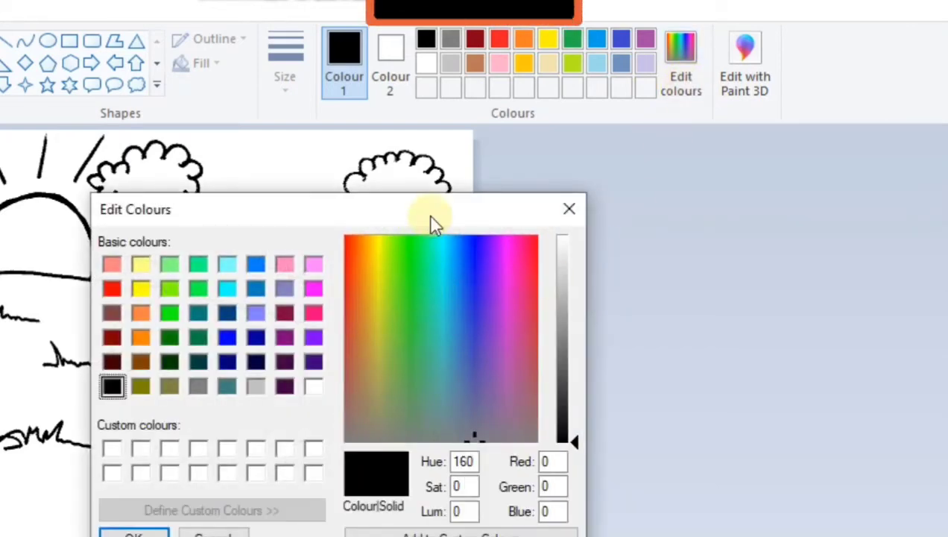
mouse_move(431, 216)
mouse_down()
mouse_move(483, 218)
mouse_move(720, 148)
mouse_move(721, 157)
mouse_up()
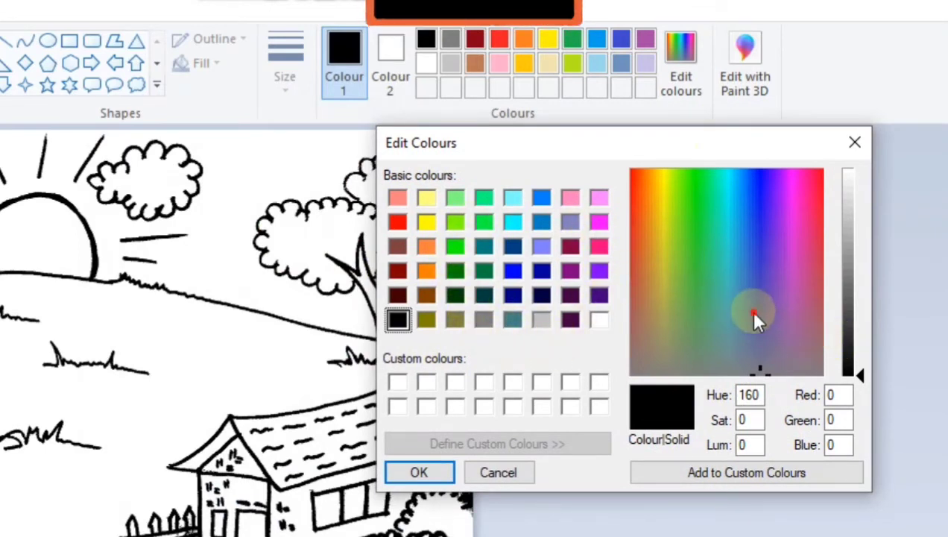
mouse_move(752, 310)
mouse_down()
mouse_move(729, 255)
mouse_move(673, 273)
mouse_move(729, 242)
mouse_move(751, 265)
mouse_move(688, 240)
mouse_up()
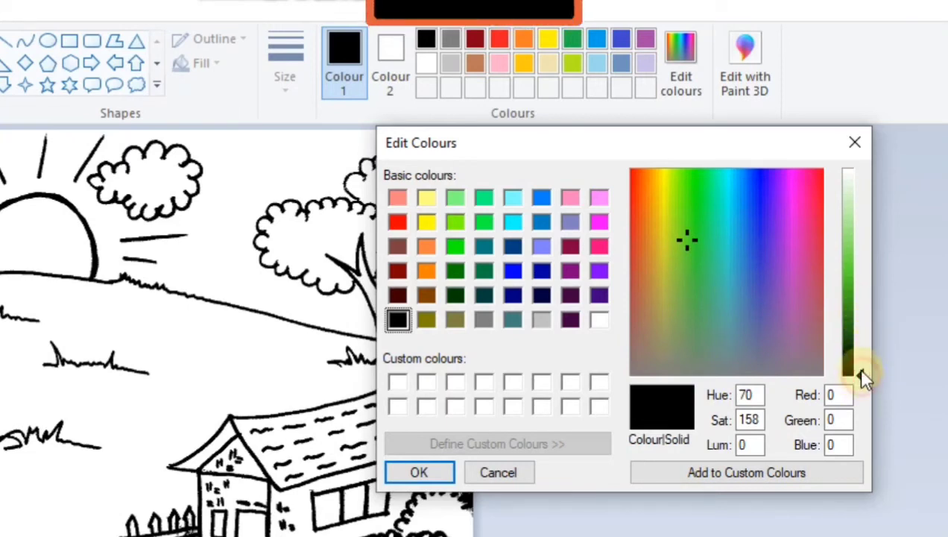
drag(852, 348, 859, 275)
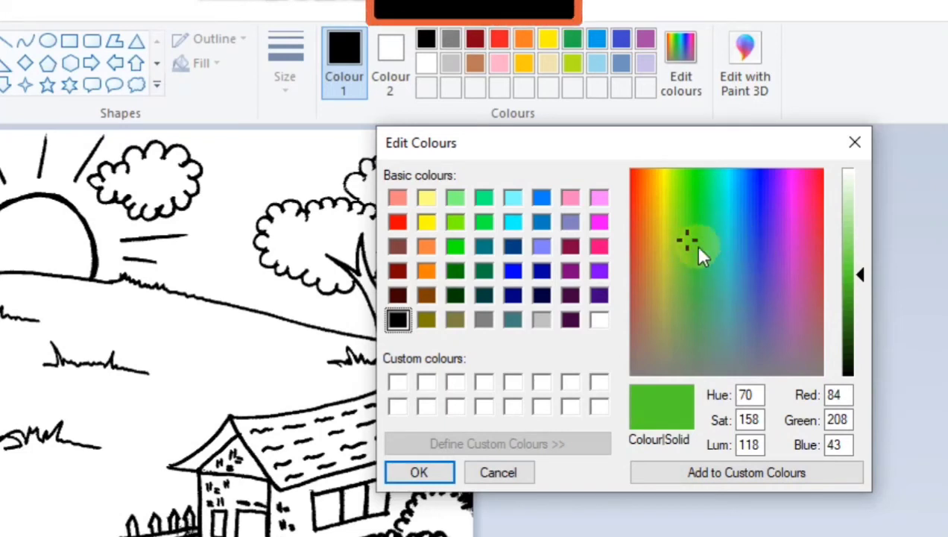
Try purple, blue, teal and yellow shades with different brightness in the colour editor, and close it without applying a colour.
click(767, 259)
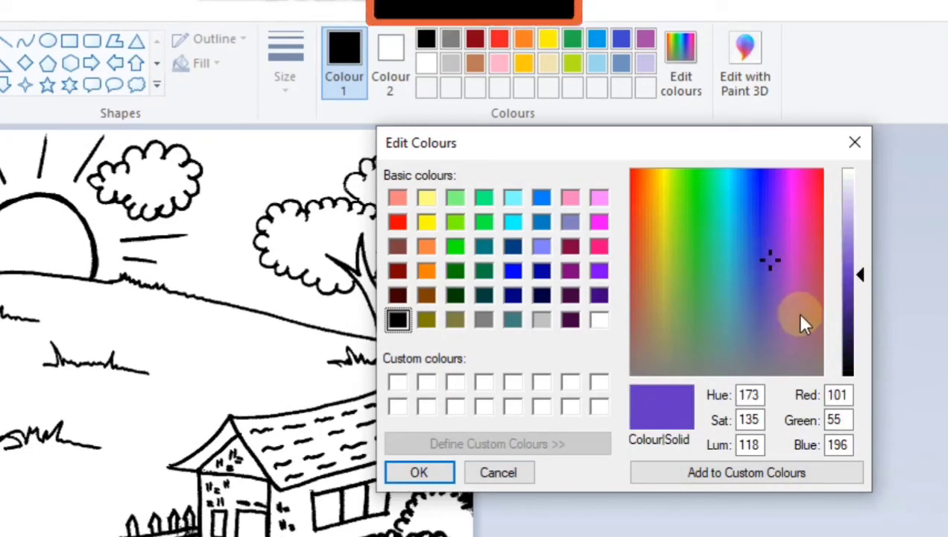
click(755, 242)
click(734, 296)
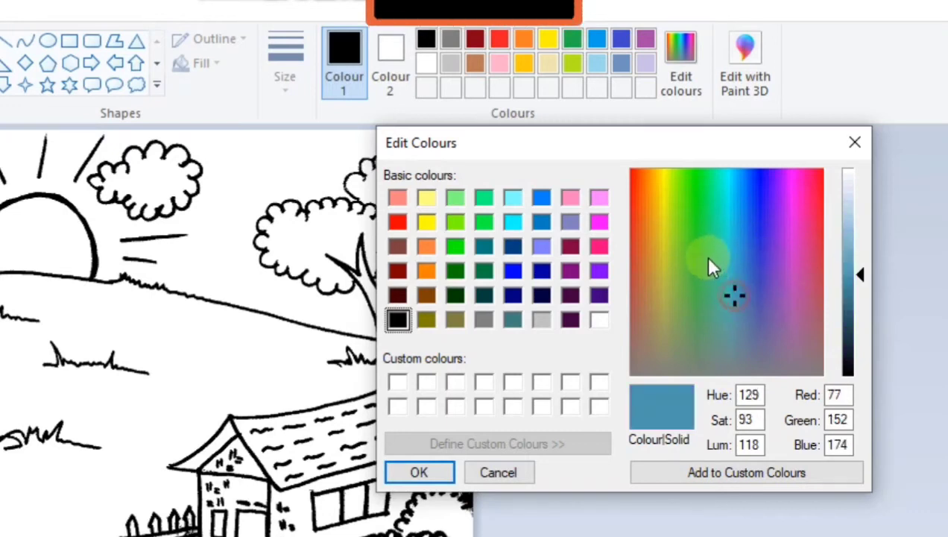
click(718, 254)
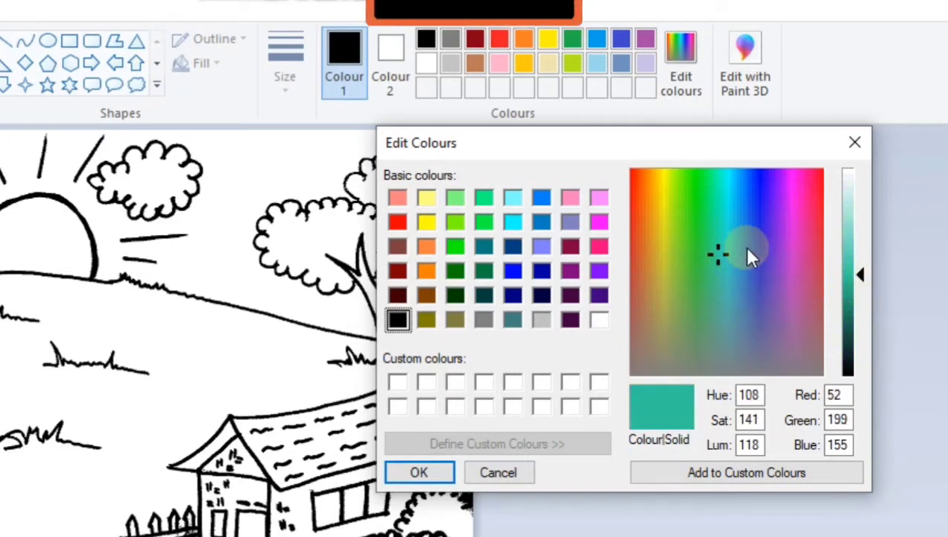
click(665, 199)
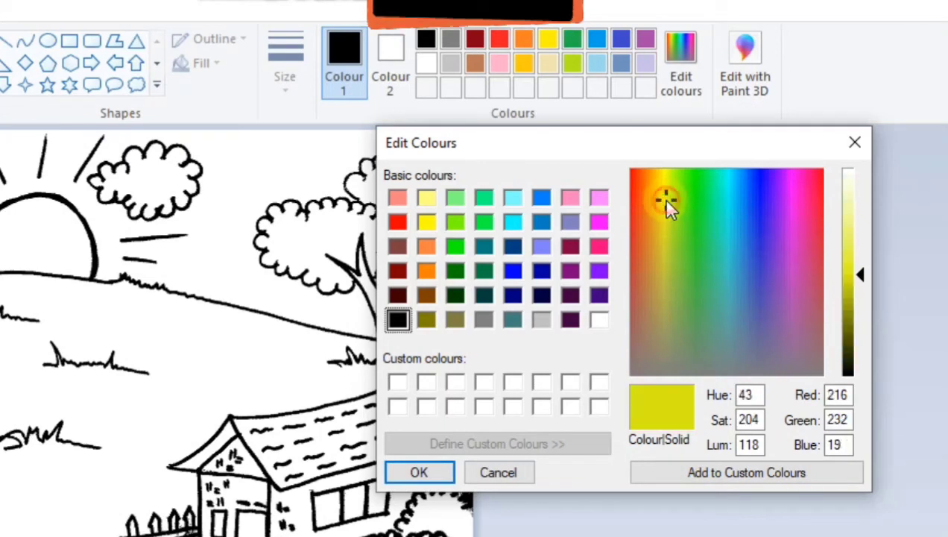
click(862, 274)
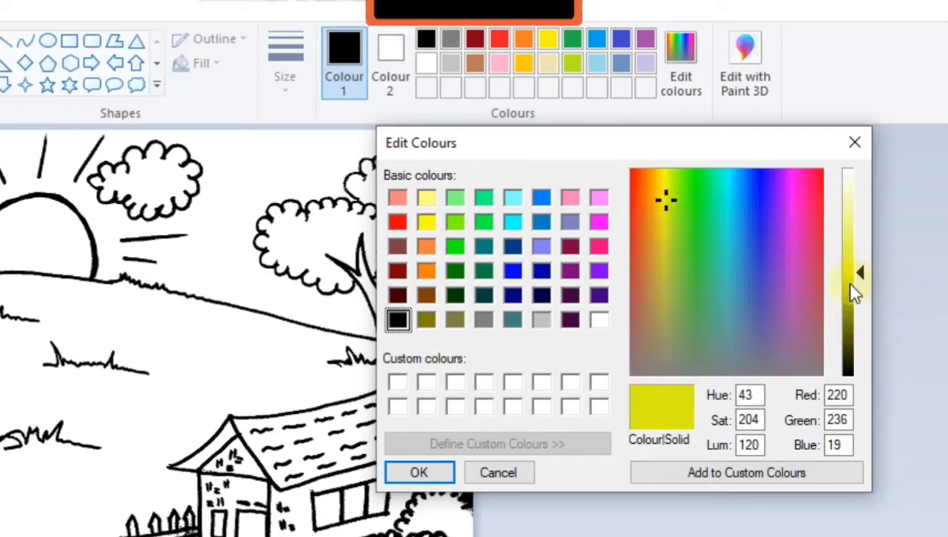
mouse_move(850, 284)
mouse_down()
mouse_move(856, 230)
mouse_move(859, 305)
mouse_move(859, 258)
mouse_move(860, 298)
mouse_move(859, 285)
mouse_up()
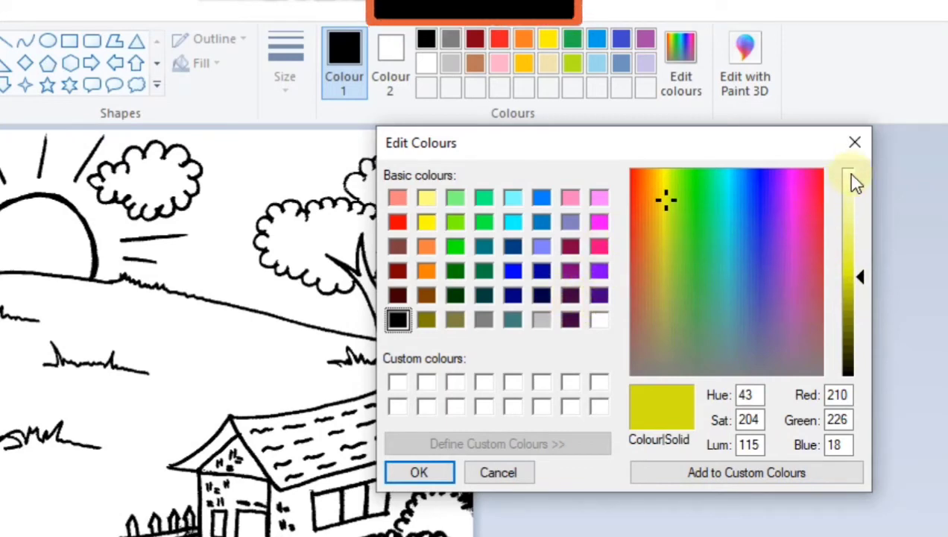
click(856, 150)
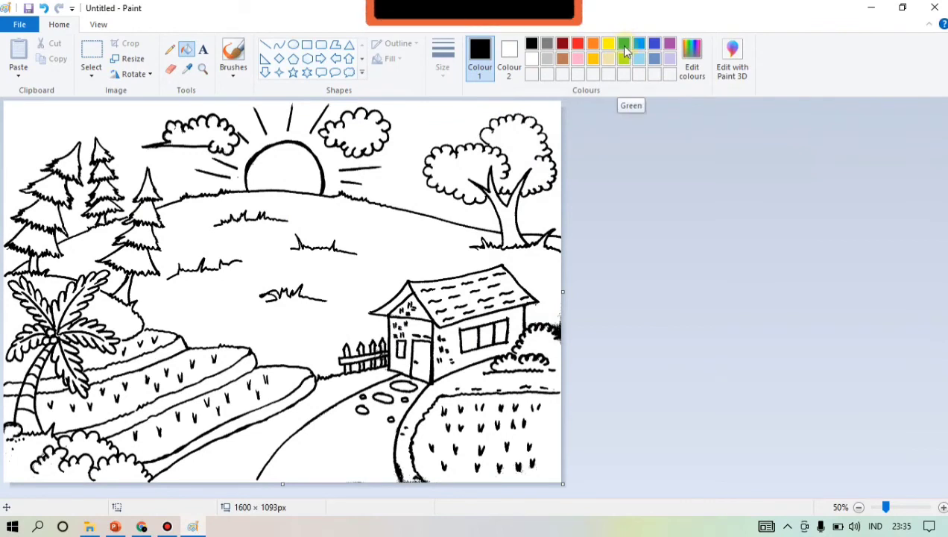
Try to fill the hill with green, and undo the fill.
click(625, 47)
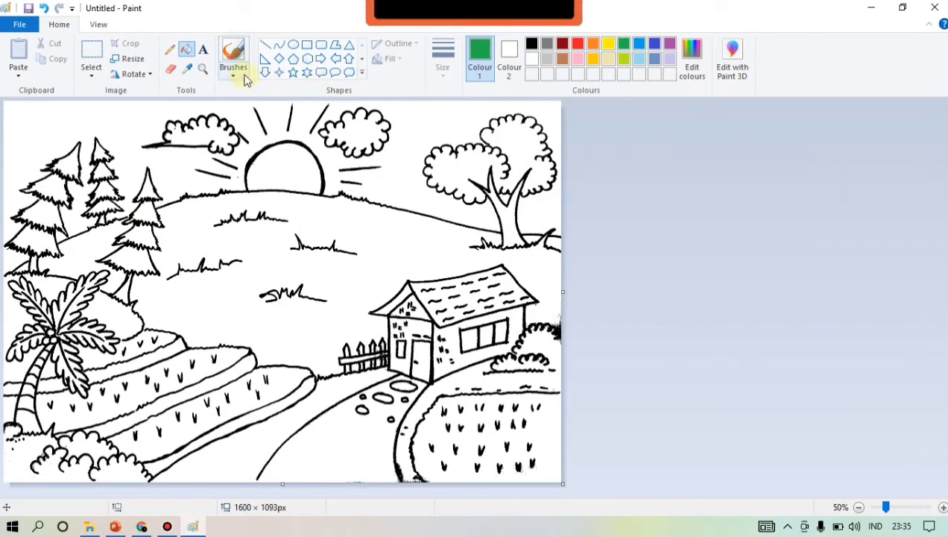
click(348, 225)
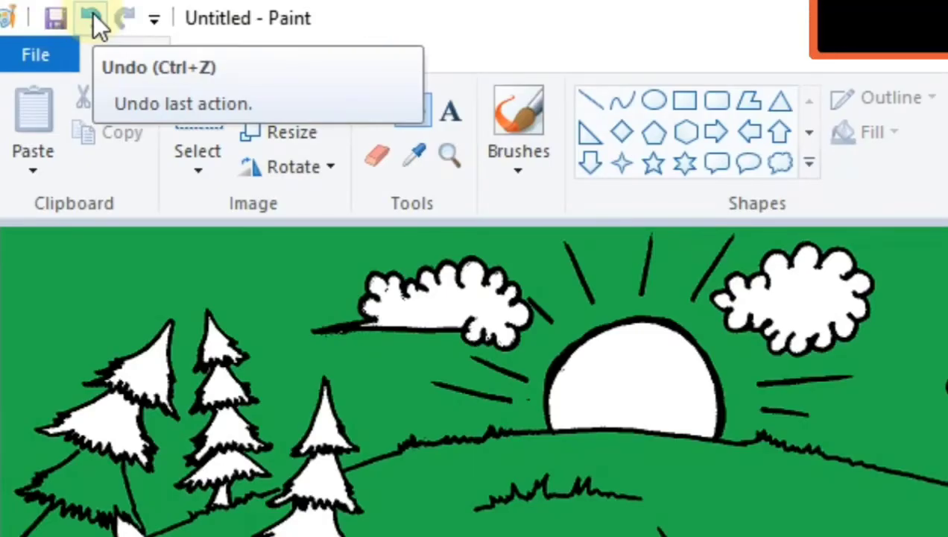
click(94, 17)
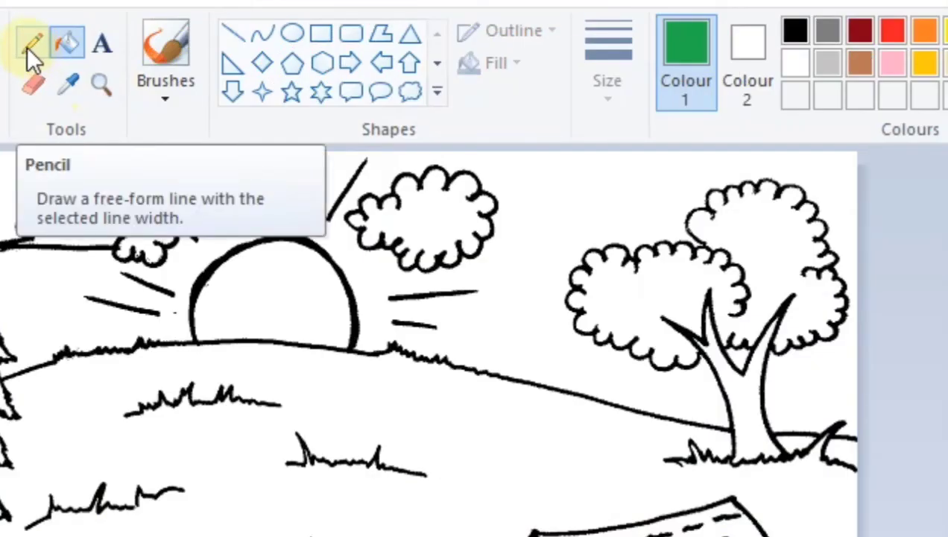
Close the gap in the hill outline between the pine trees with a black Pencil line of the third thickness.
click(32, 43)
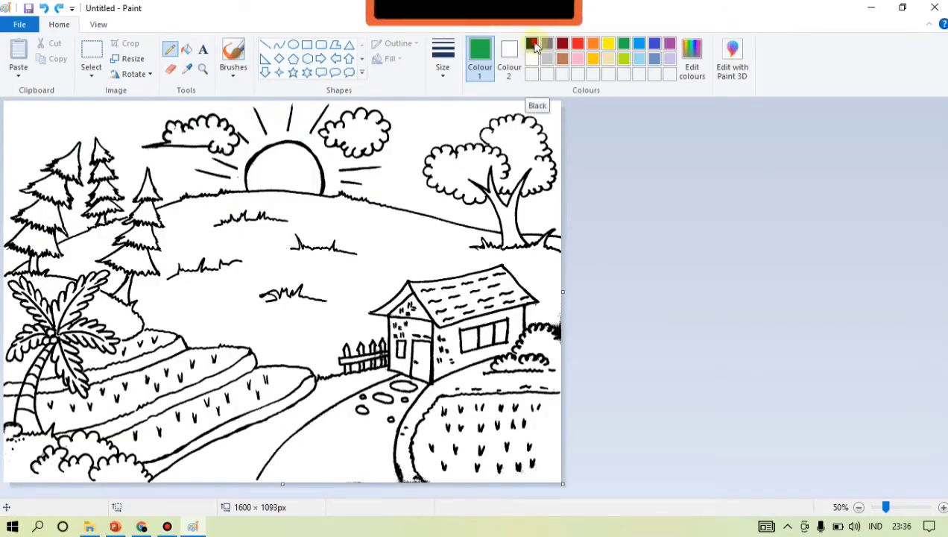
click(532, 45)
click(444, 67)
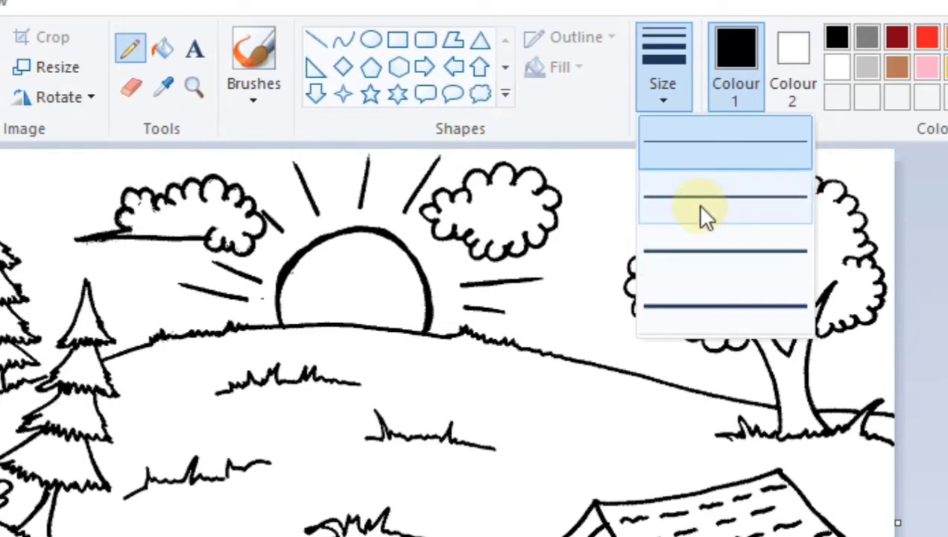
click(702, 206)
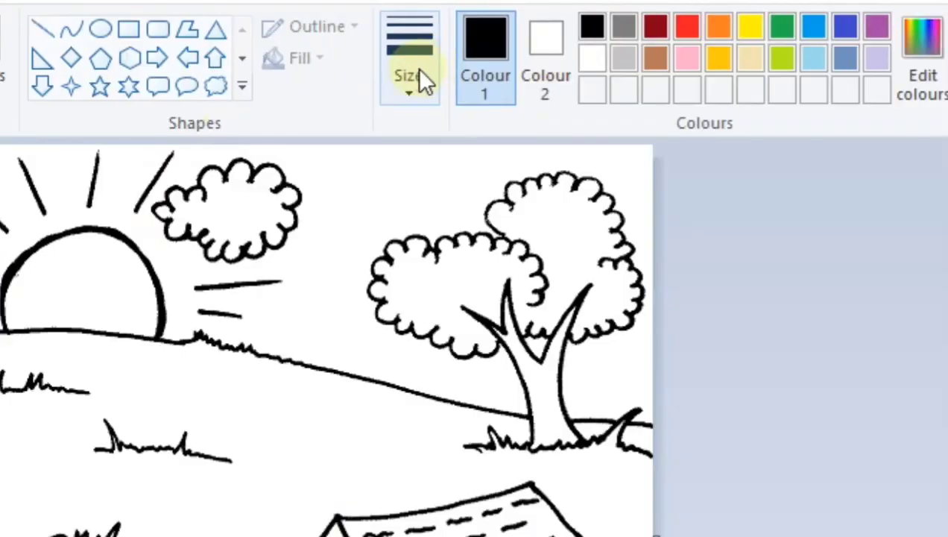
click(416, 68)
click(479, 240)
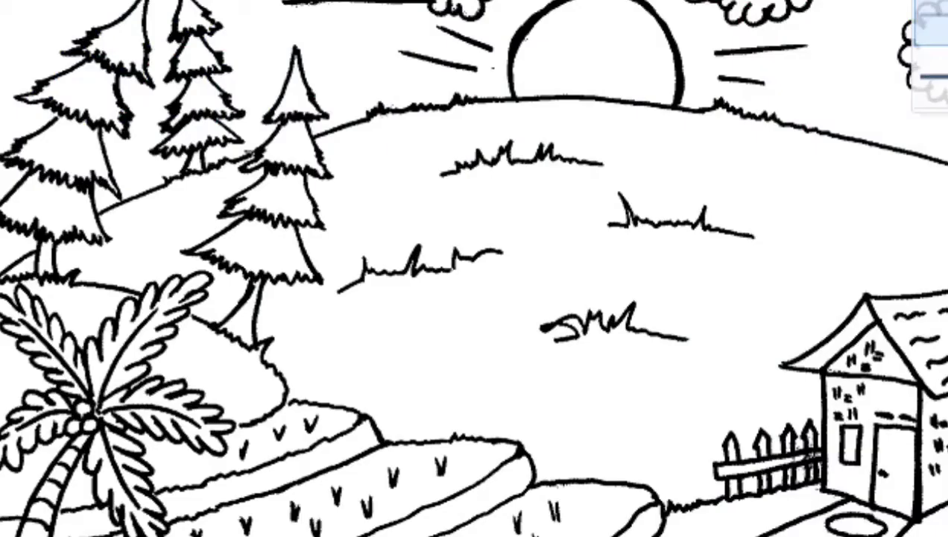
drag(217, 129, 261, 148)
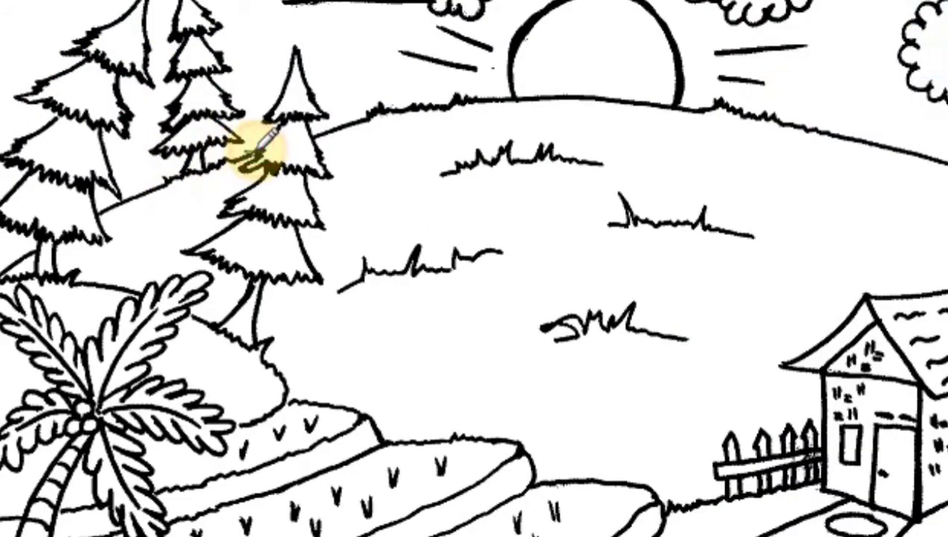
key(ctrl+z)
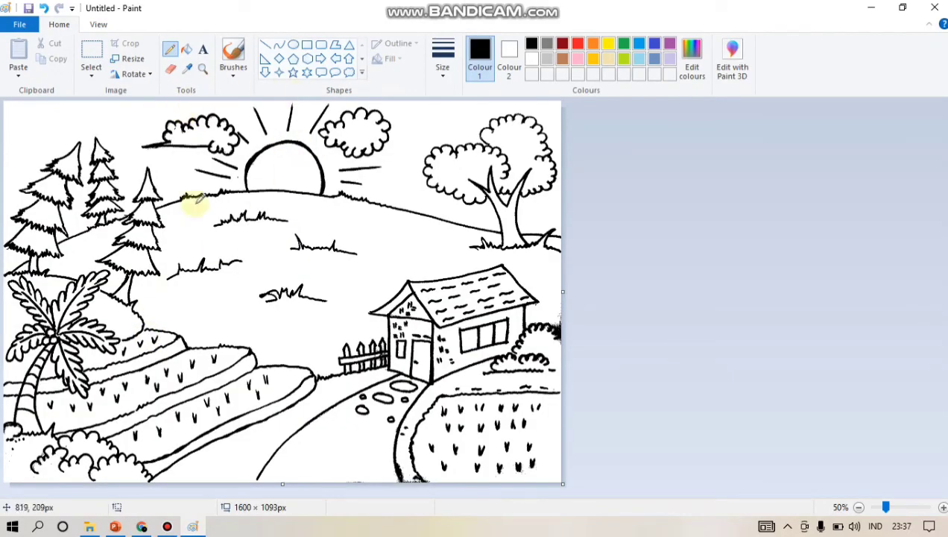
Fill the hill below the sun with green.
click(188, 50)
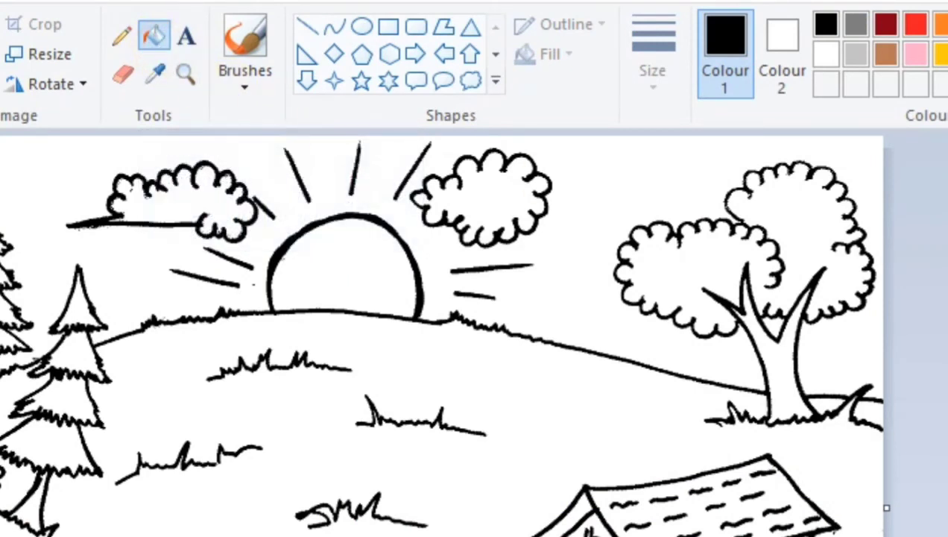
click(623, 43)
click(75, 257)
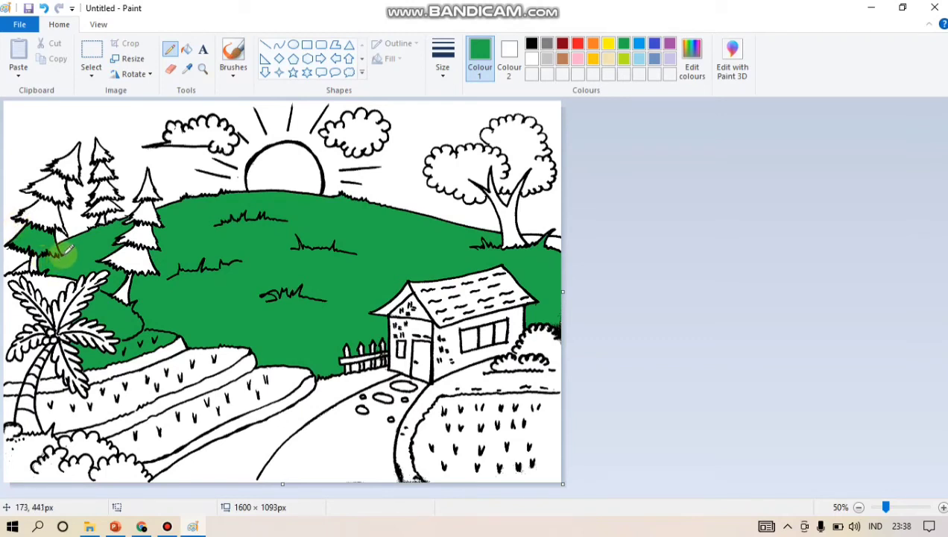
Close the open outline at the lowest tier of the leftmost pine with a black Pencil line of the third thickness.
click(54, 211)
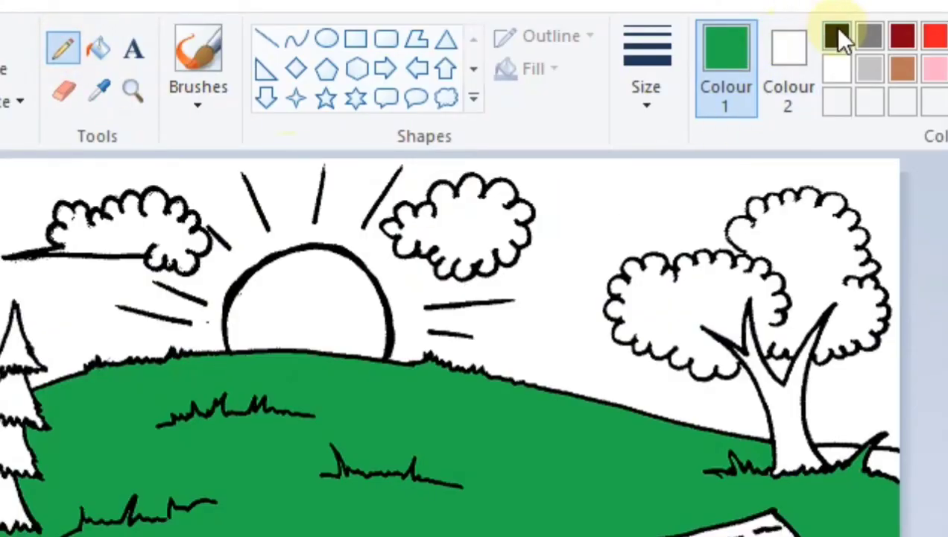
click(838, 36)
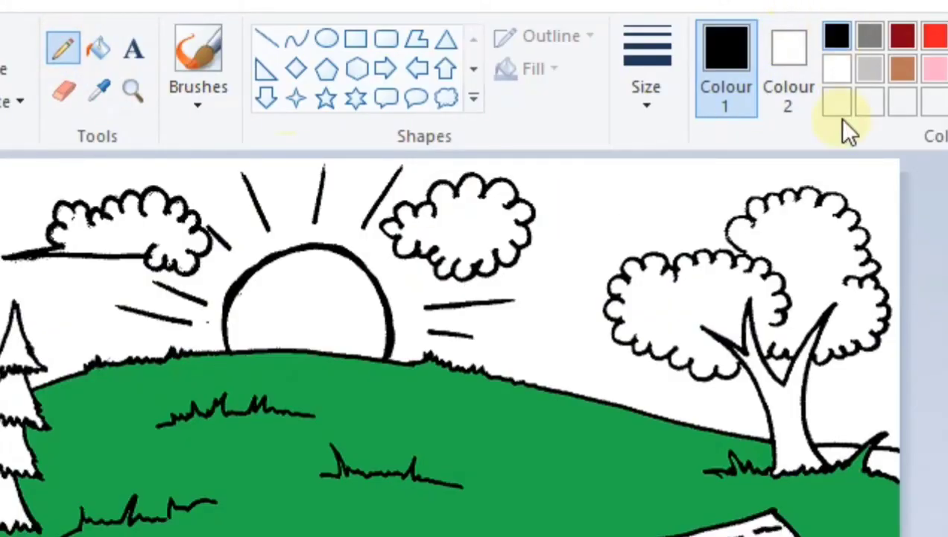
click(648, 97)
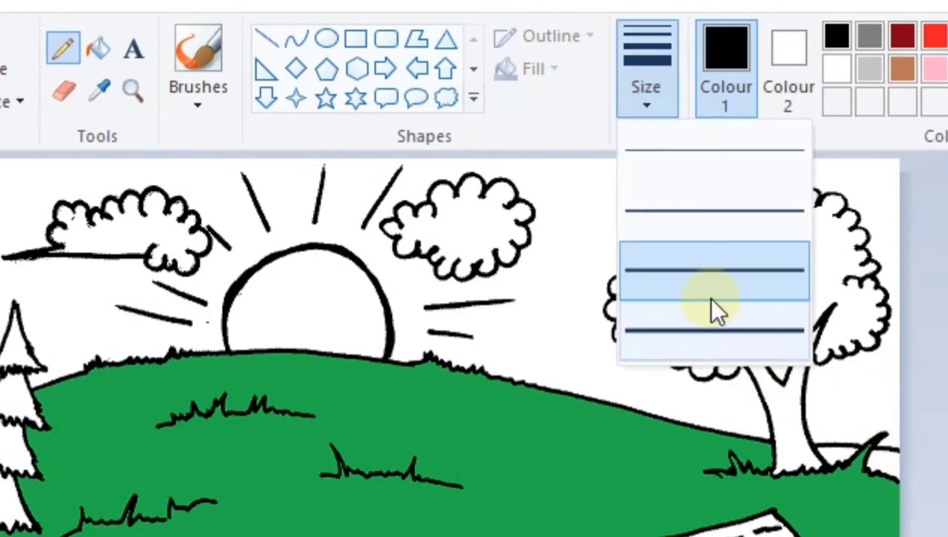
click(717, 270)
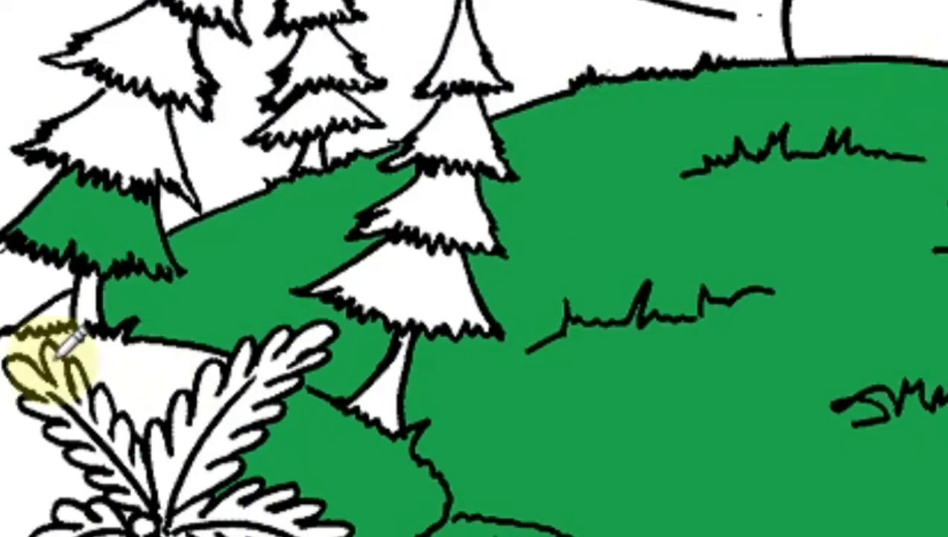
mouse_move(131, 271)
mouse_down()
mouse_move(183, 253)
mouse_move(175, 276)
mouse_move(169, 271)
mouse_move(190, 267)
mouse_up()
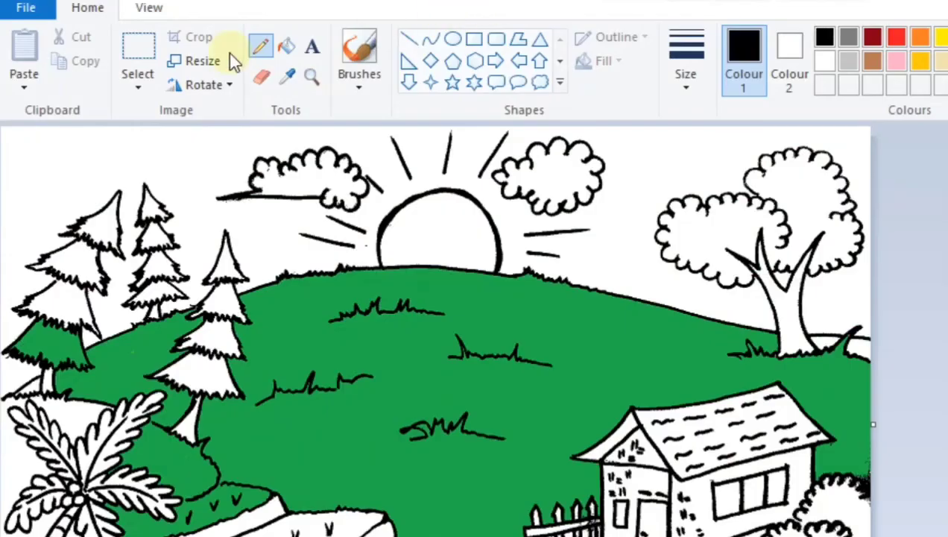
Fill the lowest tier of the leftmost pine tree with lime.
click(289, 49)
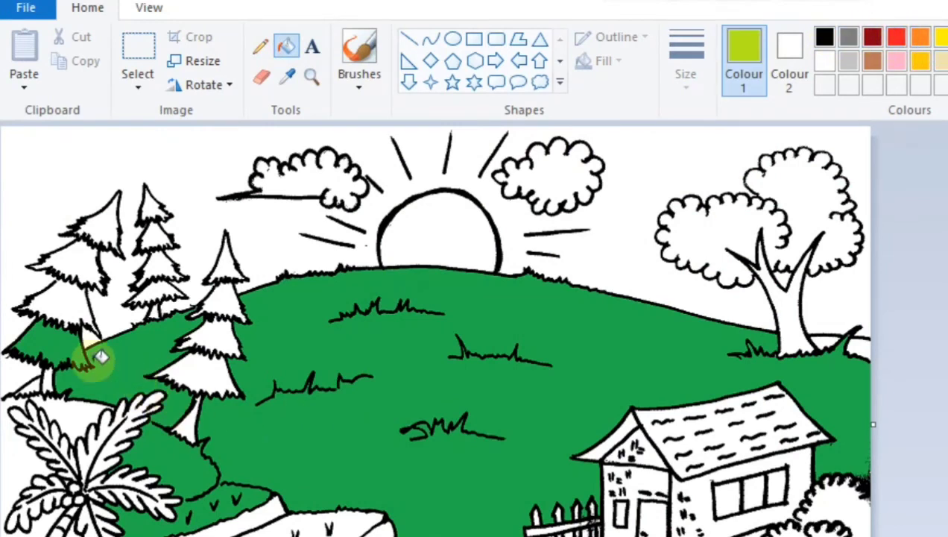
click(52, 330)
click(58, 298)
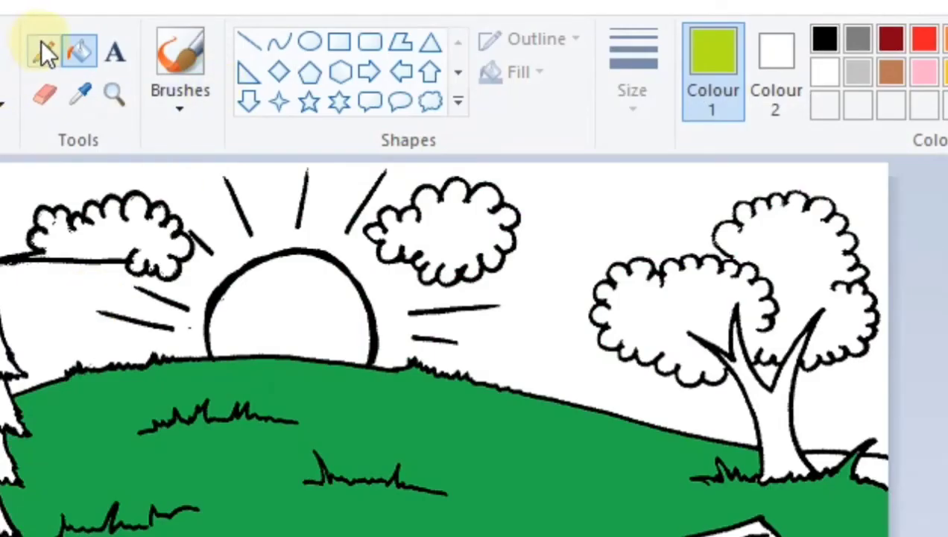
Close the gaps in the outline of the mound behind the palm tree with black Pencil lines.
click(44, 52)
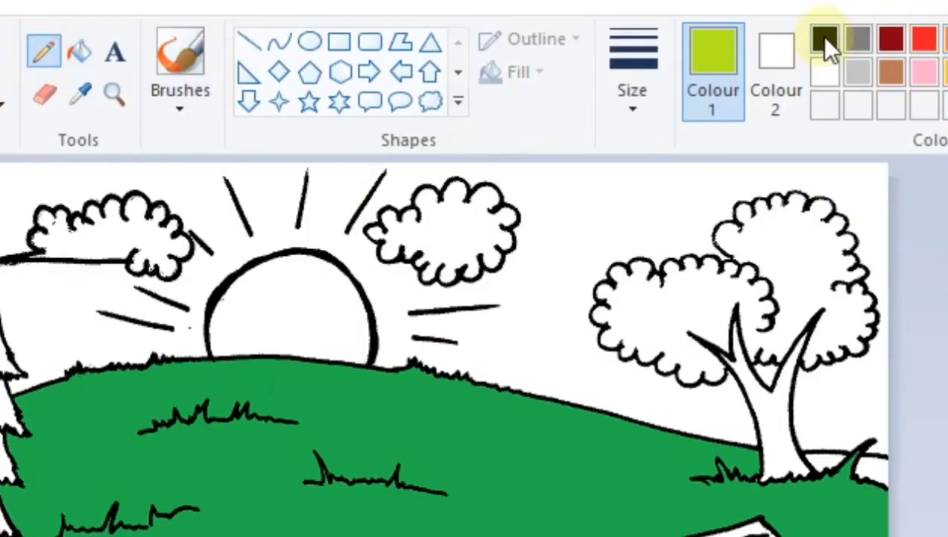
click(825, 38)
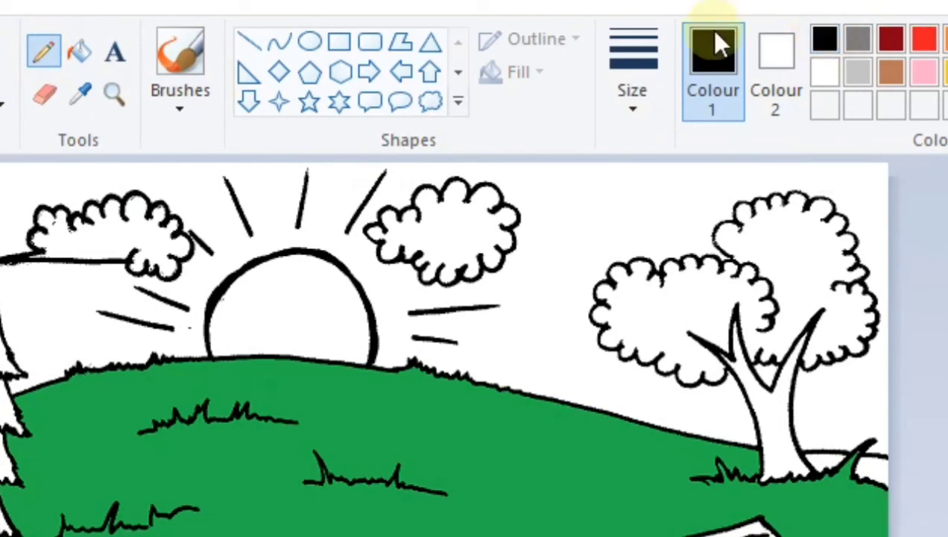
click(621, 103)
click(682, 272)
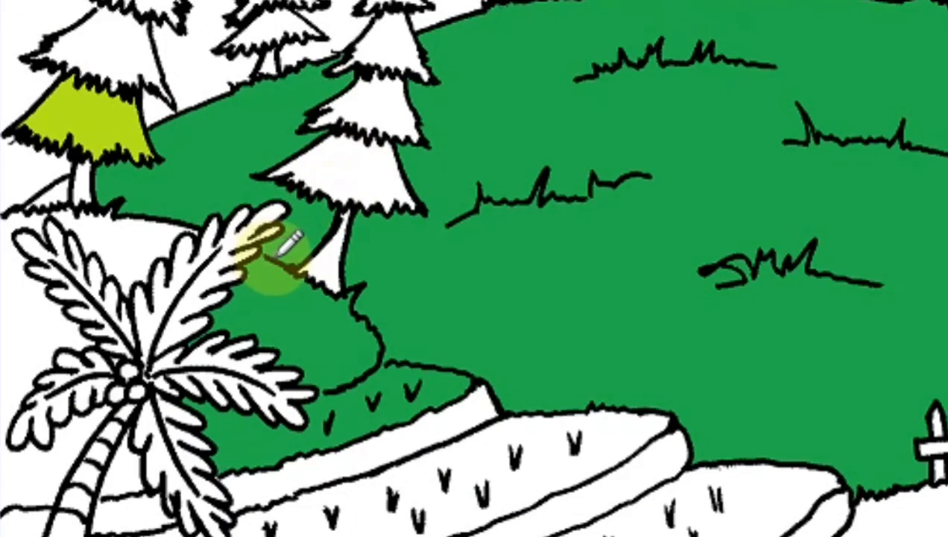
drag(267, 255, 260, 252)
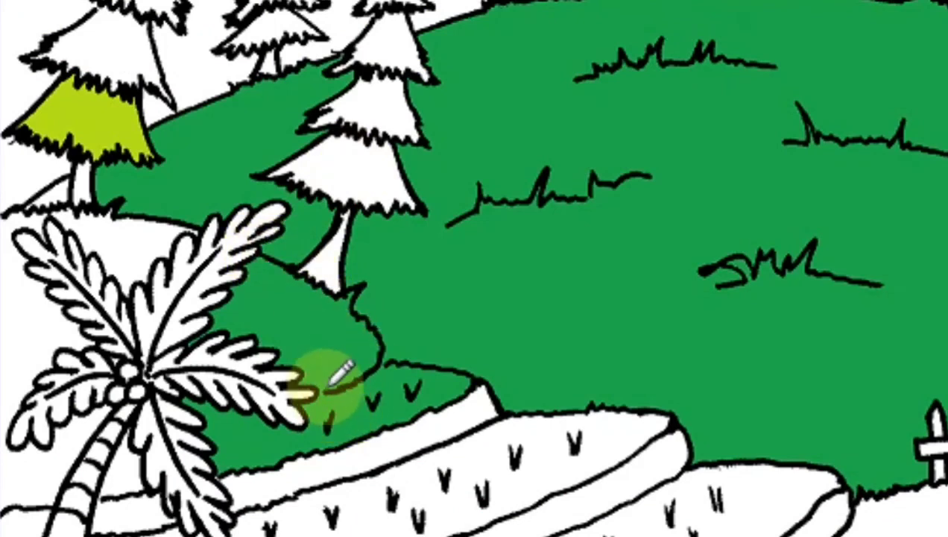
mouse_move(329, 385)
mouse_down()
mouse_move(319, 386)
mouse_move(386, 386)
mouse_move(393, 350)
mouse_move(385, 359)
mouse_up()
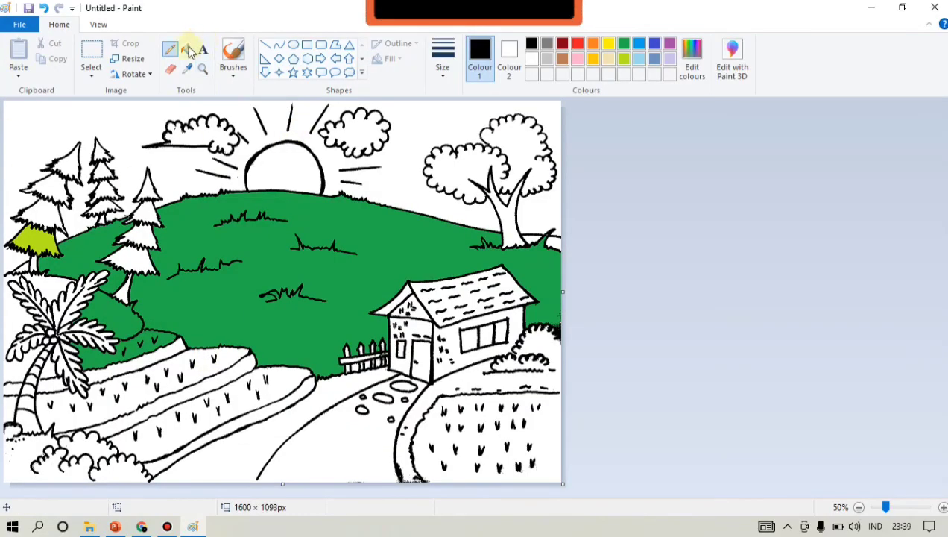
Fill the mound behind the palm tree and the uppermost terraced field below it with lime.
click(185, 50)
click(624, 58)
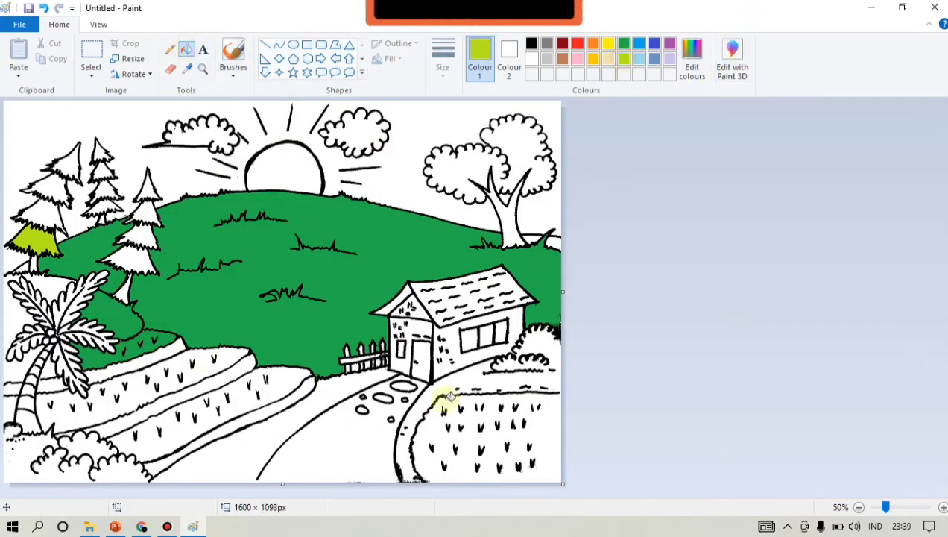
click(118, 332)
click(112, 317)
click(138, 341)
click(127, 356)
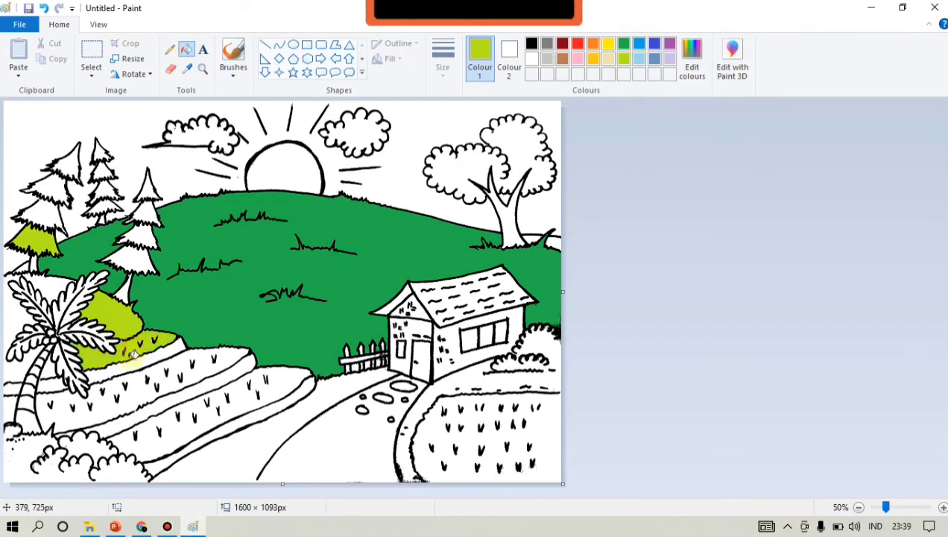